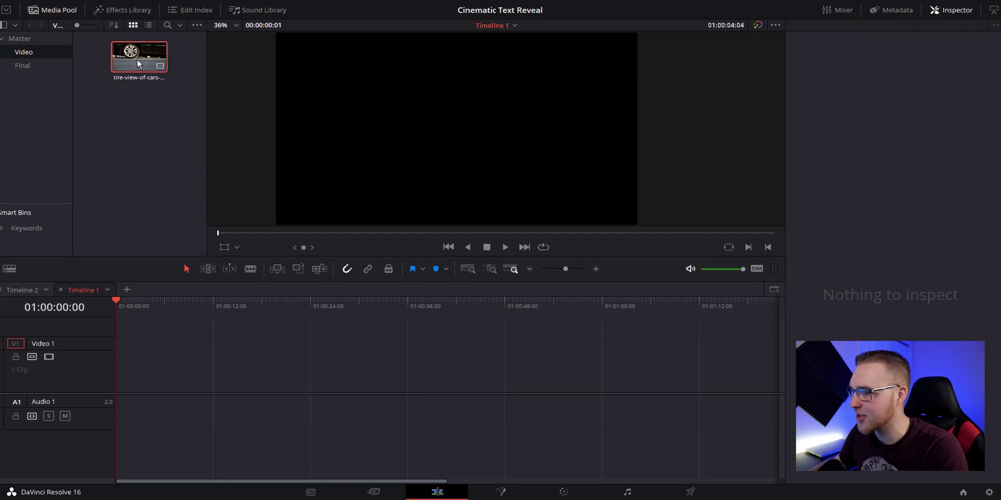
Place the street clip at the start of V1 and ripple-trim its first four seconds off.
{"action": "left_click_drag", "start_coordinate": [137, 58], "coordinate": [120, 351]}
{"action": "left_click_drag", "start_coordinate": [123, 302], "coordinate": [151, 307]}
{"action": "left_click", "coordinate": [135, 377]}
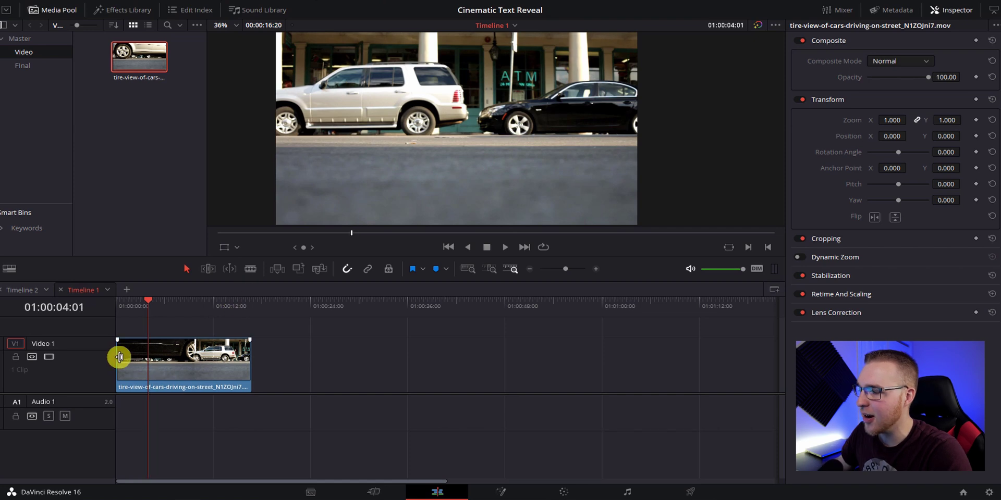
{"action": "left_click", "coordinate": [118, 357]}
{"action": "left_click_drag", "start_coordinate": [123, 358], "coordinate": [154, 365]}
{"action": "left_click_drag", "start_coordinate": [148, 303], "coordinate": [74, 302]}
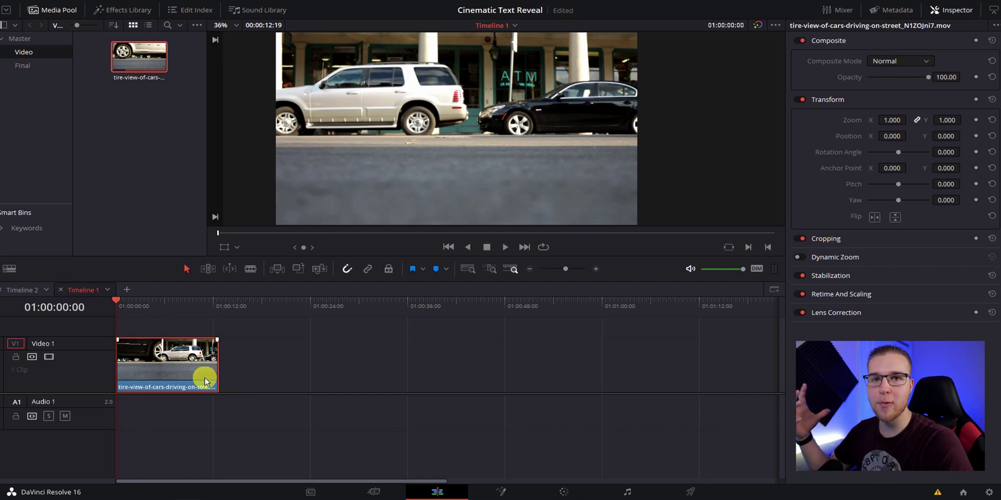
Open the clip in Fusion, inspect MediaIn1 and MediaOut1, and scrub to frame 249.
{"action": "left_click", "coordinate": [502, 491]}
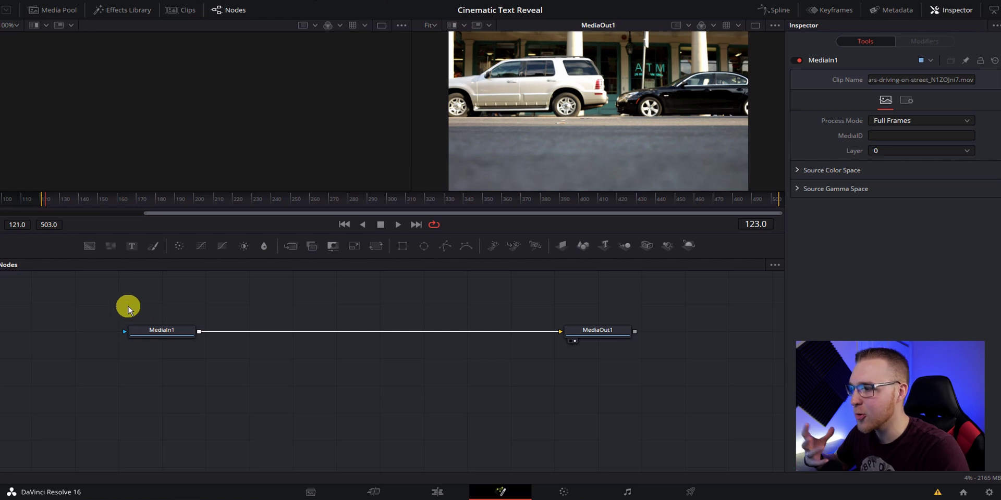
{"action": "left_click", "coordinate": [159, 337]}
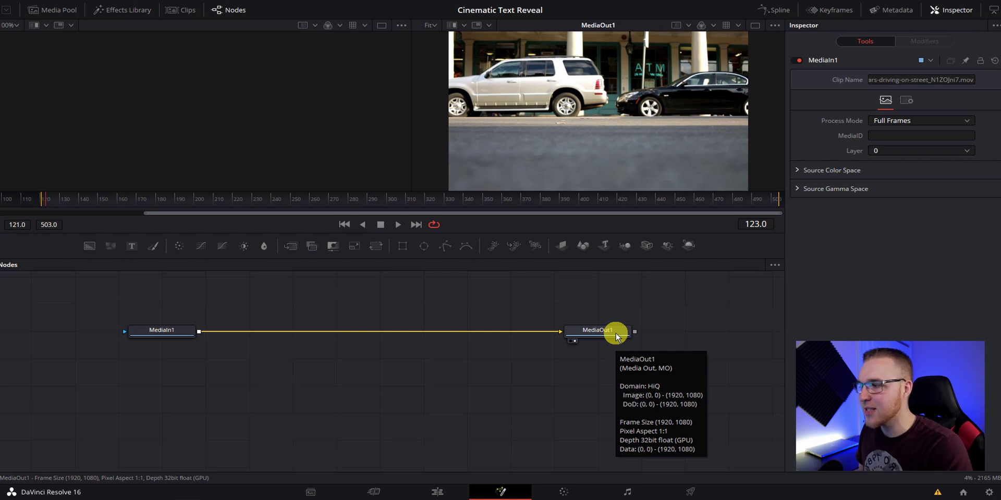
{"action": "left_click", "coordinate": [163, 333]}
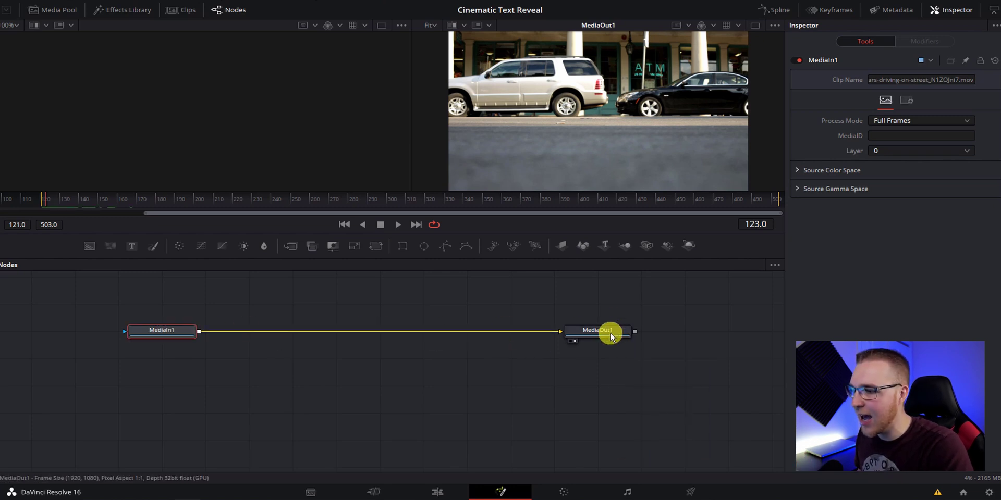
{"action": "left_click", "coordinate": [611, 337]}
{"action": "left_click", "coordinate": [55, 202]}
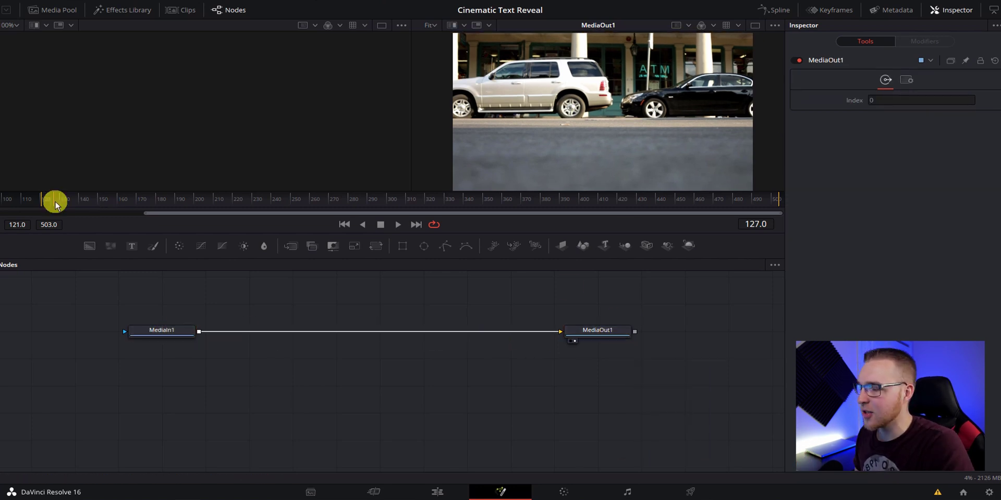
{"action": "left_click_drag", "start_coordinate": [59, 205], "coordinate": [291, 210]}
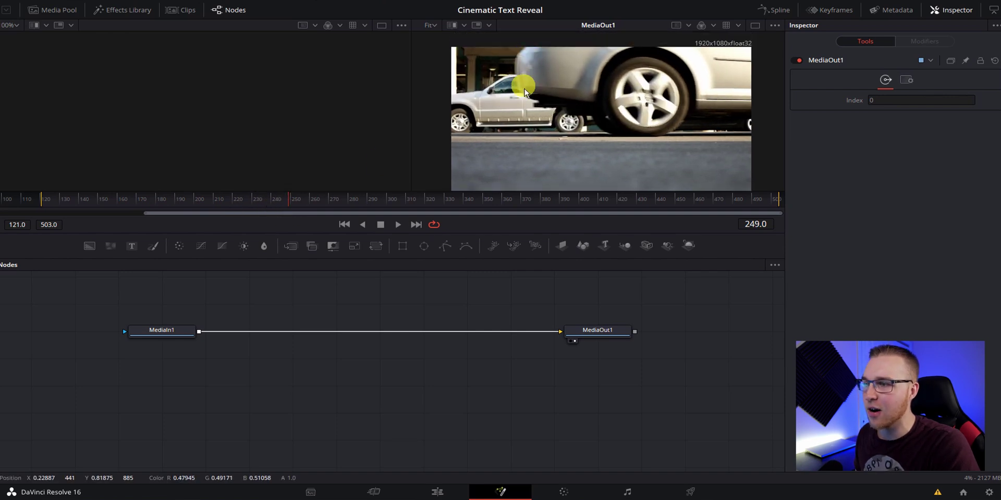
{"action": "left_click", "coordinate": [206, 312]}
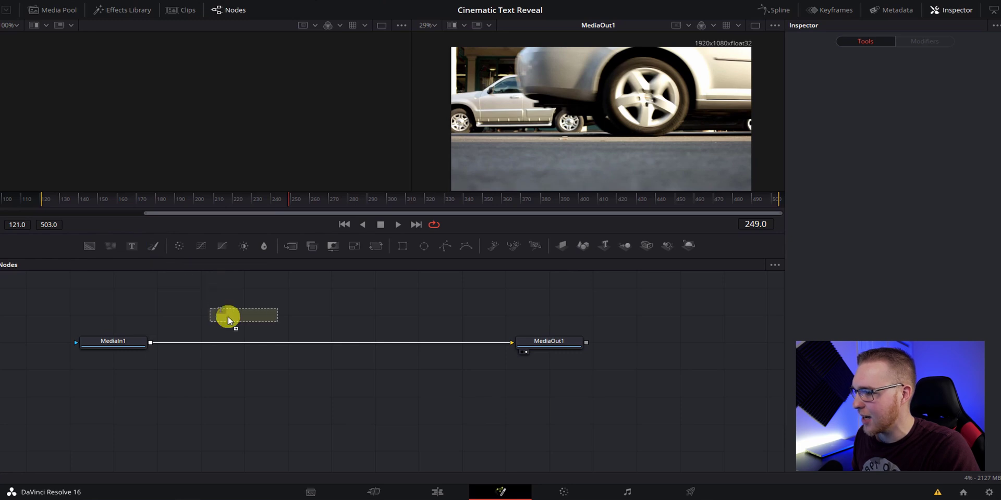
Add a Text+ node merged over the clip and type 'CINEMATIC'.
{"action": "left_click_drag", "start_coordinate": [228, 317], "coordinate": [226, 341]}
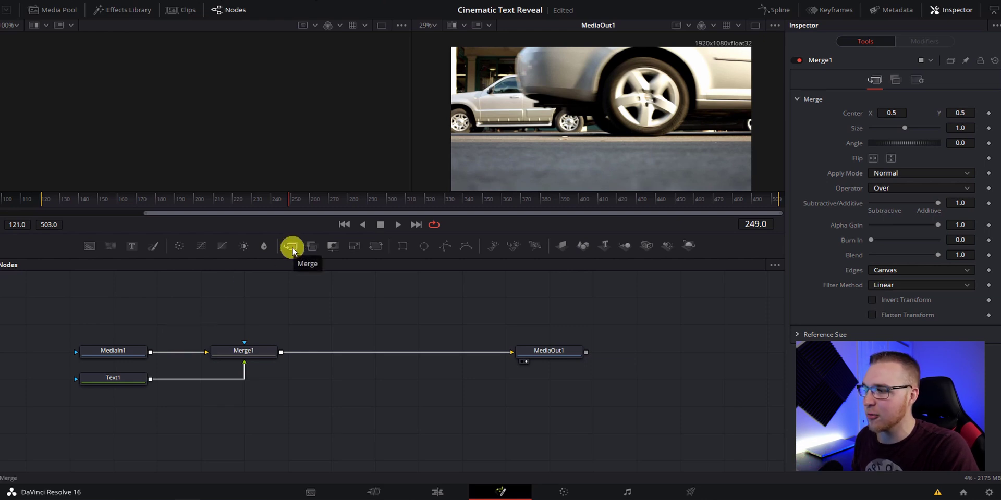
{"action": "left_click_drag", "start_coordinate": [292, 249], "coordinate": [350, 351]}
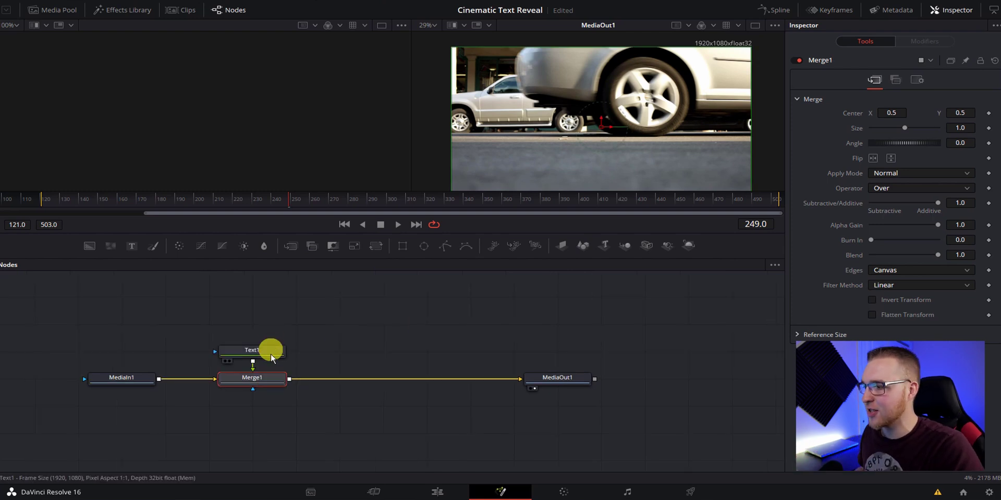
{"action": "left_click", "coordinate": [268, 351]}
{"action": "left_click", "coordinate": [901, 181]}
{"action": "type", "text": "CINEMATIC"}
Enlarge the title to size 0.2362, raise it, and colour it magenta.
{"action": "left_click_drag", "start_coordinate": [881, 265], "coordinate": [903, 266]}
{"action": "left_click_drag", "start_coordinate": [588, 115], "coordinate": [508, 86]}
{"action": "scroll", "coordinate": [508, 86], "scroll_direction": "up", "scroll_amount": 2}
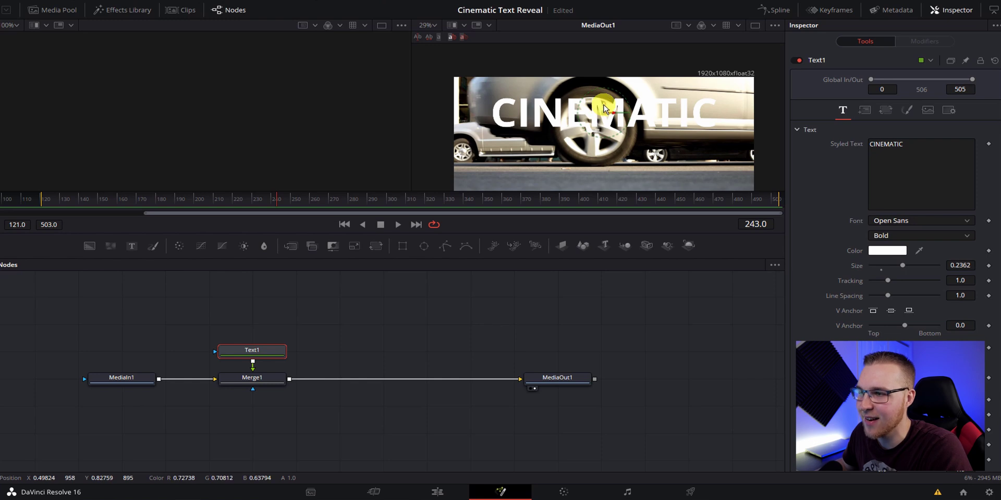
{"action": "scroll", "coordinate": [659, 167], "scroll_direction": "down", "scroll_amount": 2}
{"action": "left_click", "coordinate": [892, 251]}
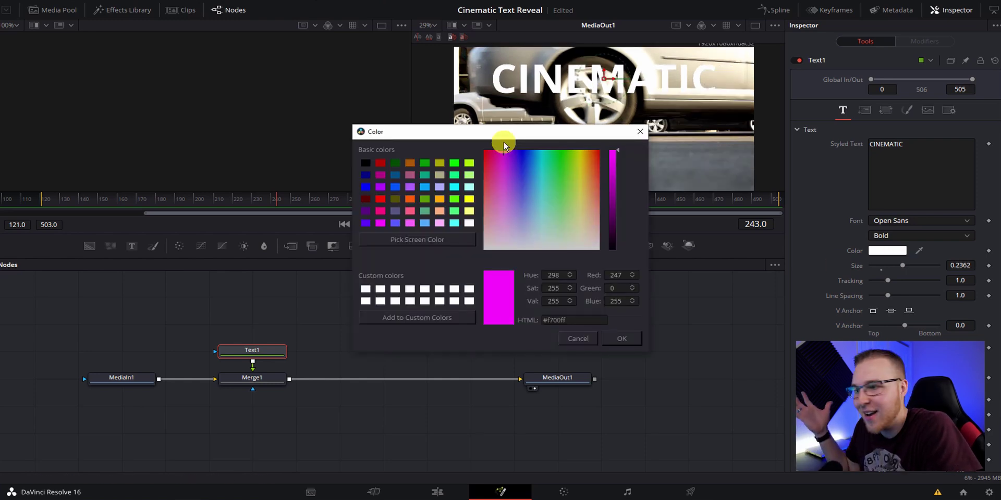
{"action": "key", "text": "Return"}
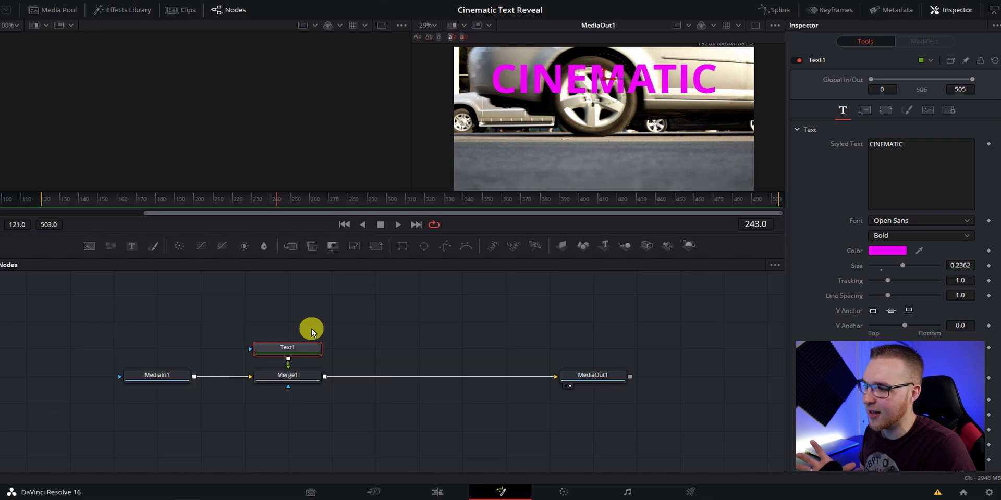
Add a Polygon mask to the text and try placing its first points.
{"action": "left_click", "coordinate": [440, 249]}
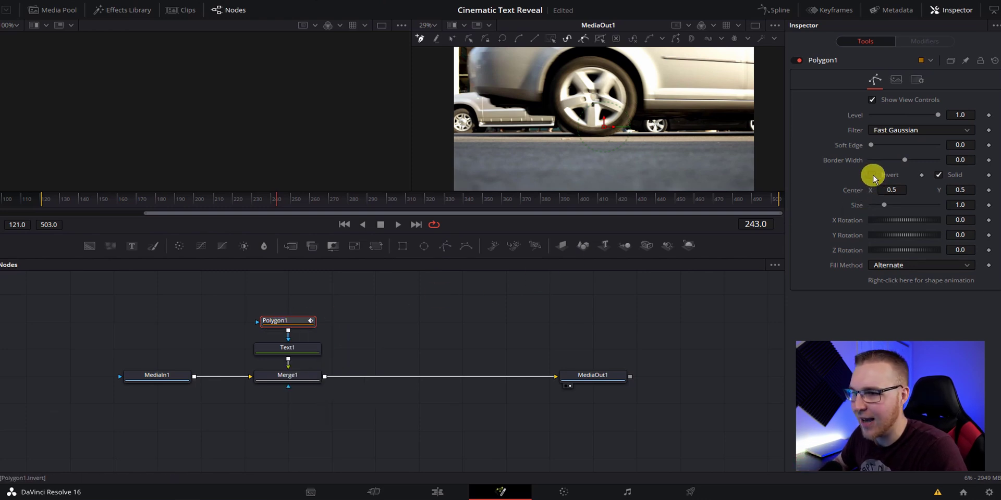
{"action": "left_click", "coordinate": [472, 63]}
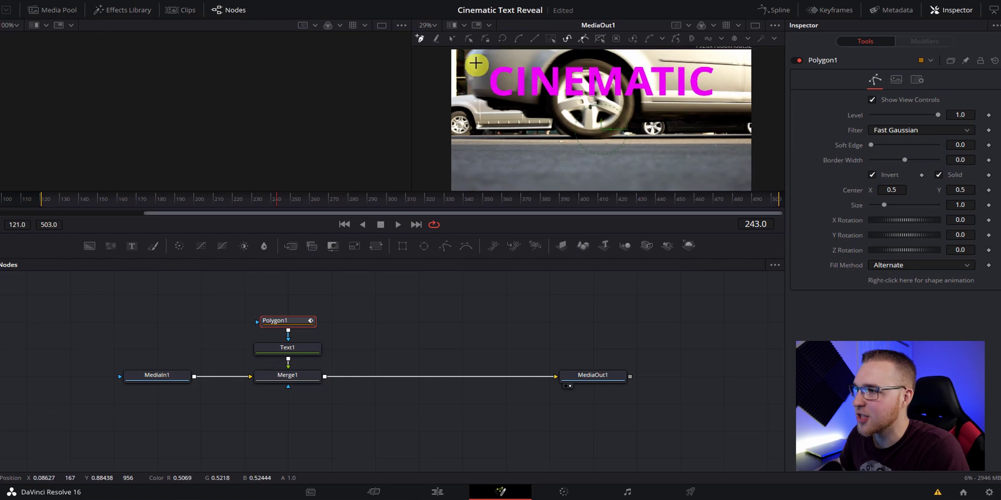
{"action": "left_click", "coordinate": [467, 90]}
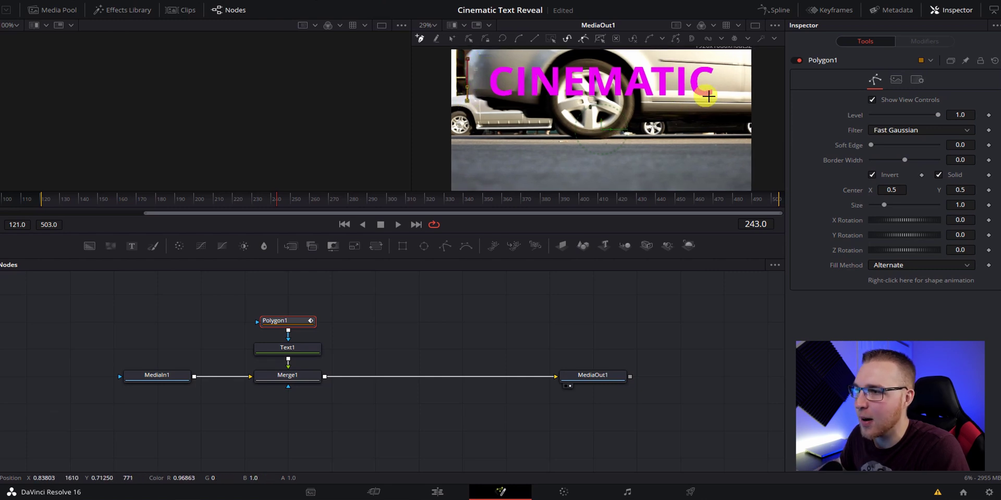
{"action": "left_click", "coordinate": [720, 63]}
{"action": "left_click", "coordinate": [471, 61]}
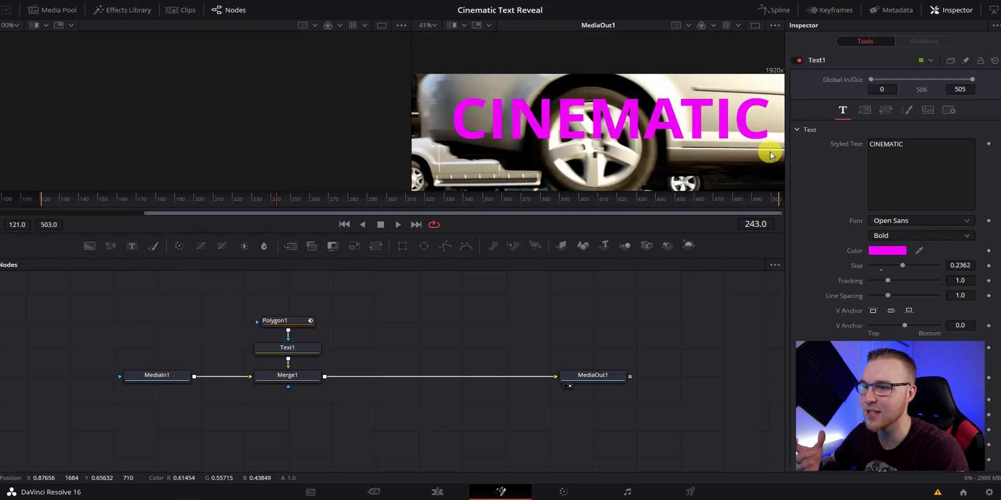
Draw a closed rectangular Polygon1 around CINEMATIC and turn Invert off.
{"action": "left_click", "coordinate": [283, 321]}
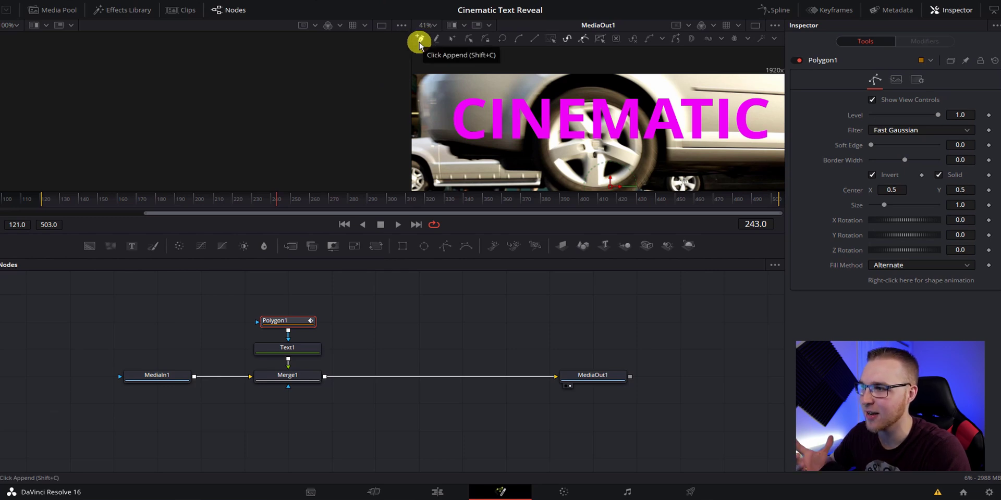
{"action": "left_click", "coordinate": [432, 89]}
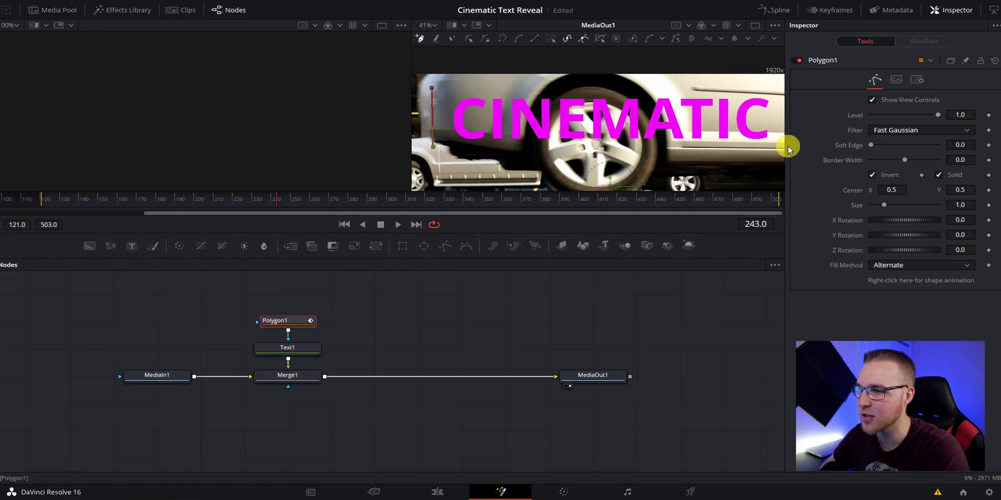
{"action": "left_click", "coordinate": [780, 146]}
{"action": "left_click", "coordinate": [779, 85]}
{"action": "left_click", "coordinate": [432, 88]}
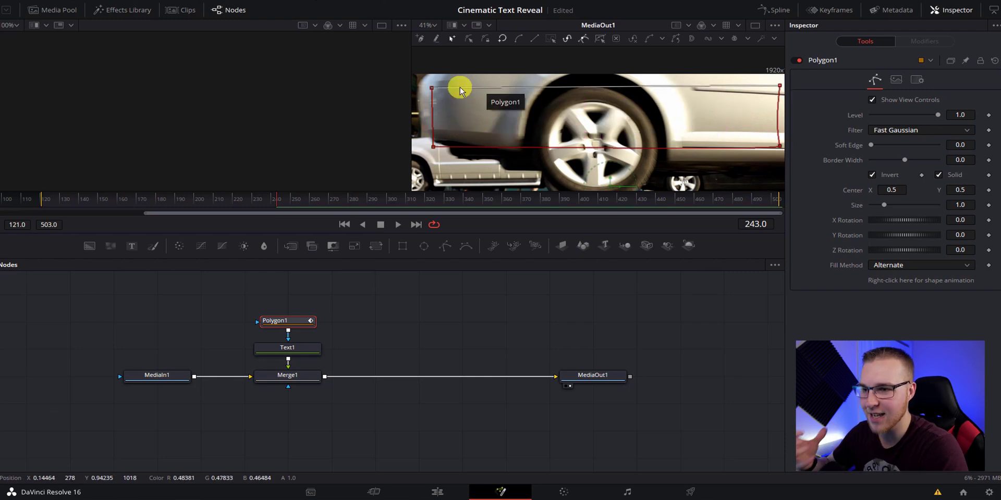
{"action": "left_click", "coordinate": [873, 176]}
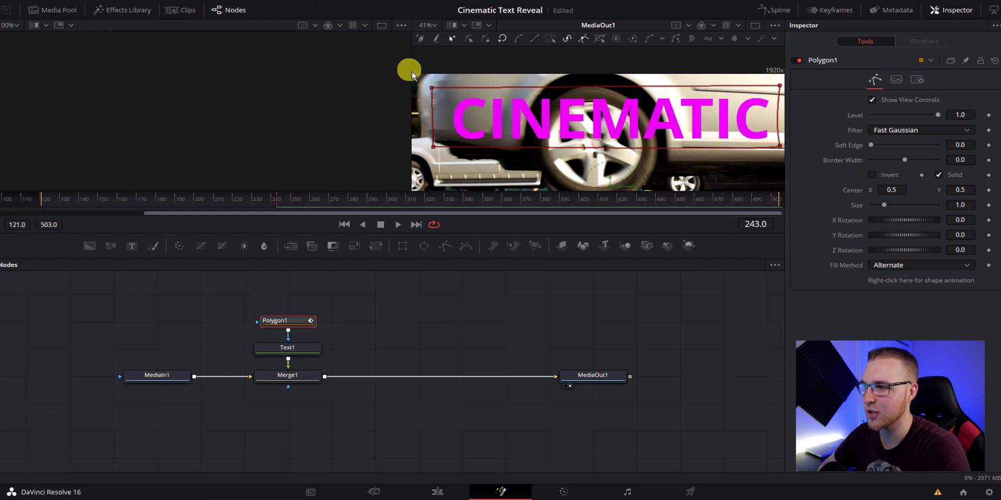
Drag the polygon mask left so only 'CINE' of the title shows.
{"action": "scroll", "coordinate": [524, 150], "scroll_direction": "down", "scroll_amount": 2}
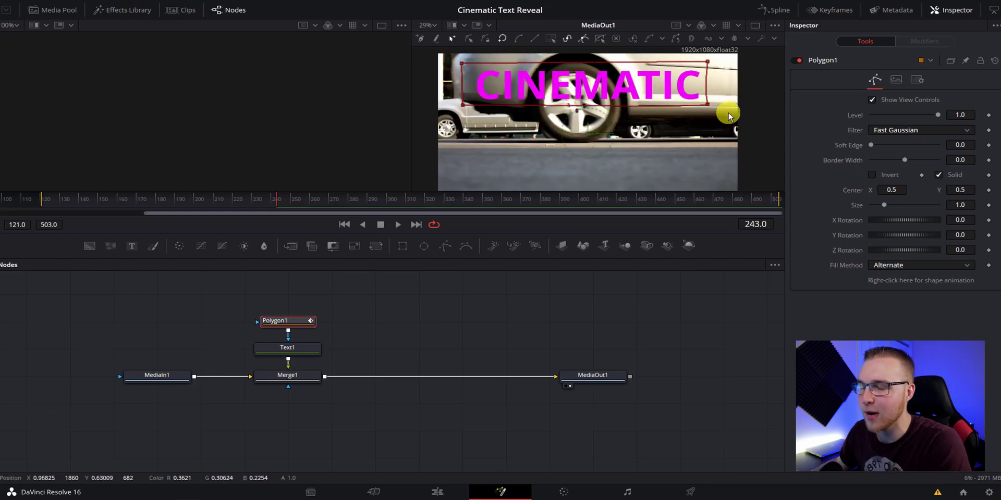
{"action": "left_click", "coordinate": [462, 64]}
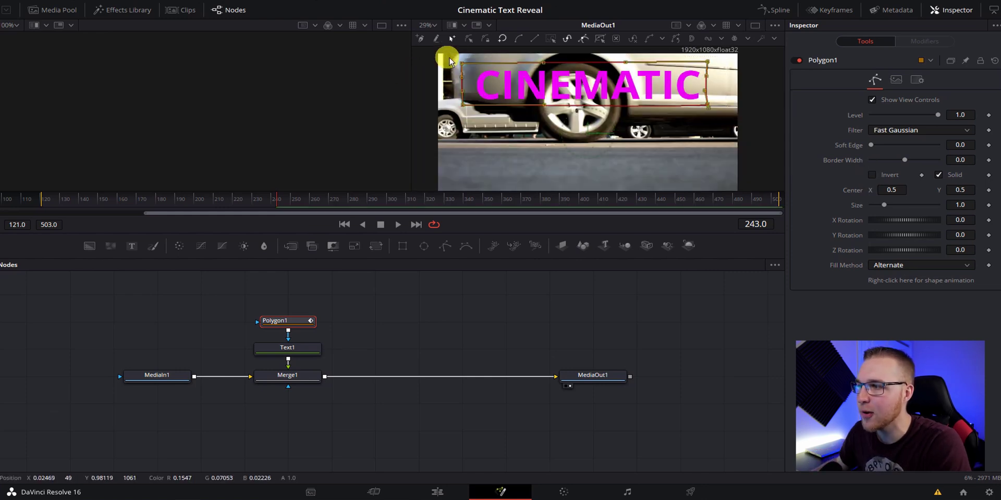
{"action": "left_click_drag", "start_coordinate": [462, 65], "coordinate": [294, 62]}
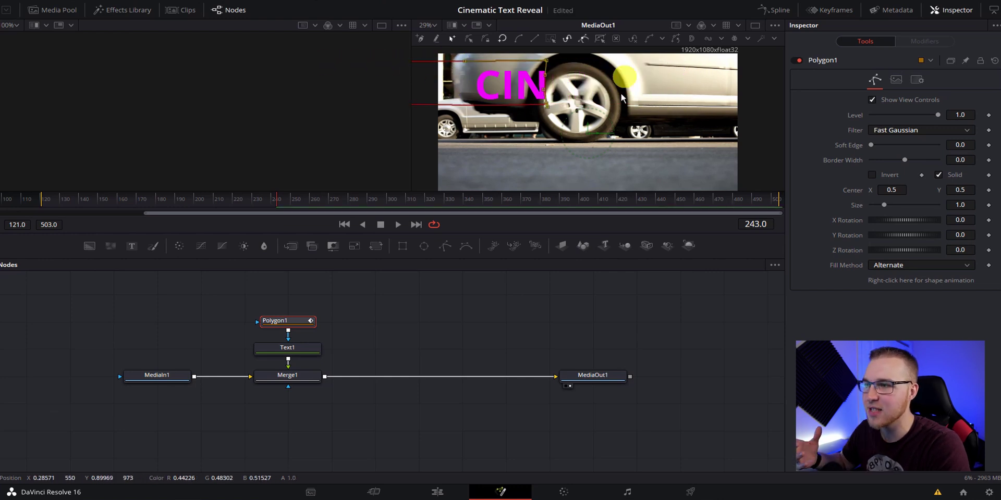
Switch to a single large viewer and bend the mask's right edge along the car.
{"action": "left_click", "coordinate": [756, 26]}
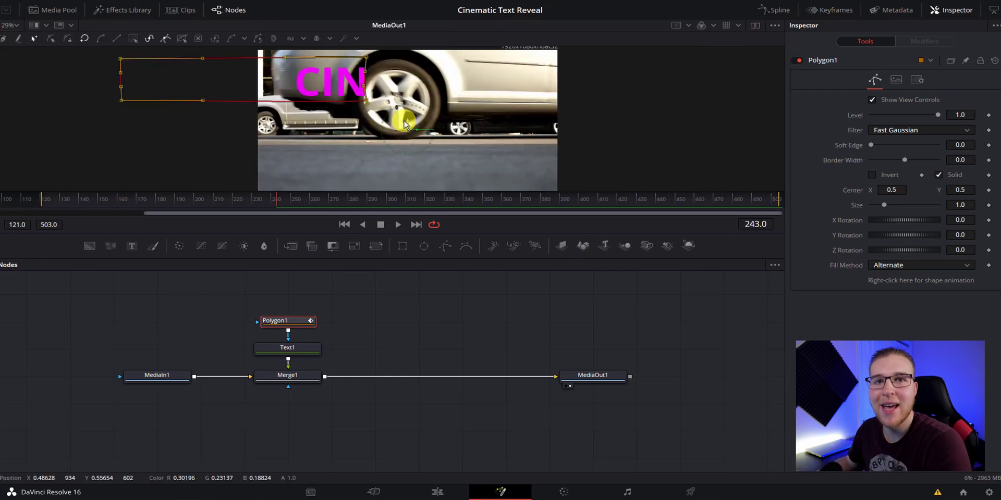
{"action": "scroll", "coordinate": [404, 123], "scroll_direction": "up", "scroll_amount": 2}
{"action": "scroll", "coordinate": [404, 124], "scroll_direction": "down", "scroll_amount": 4}
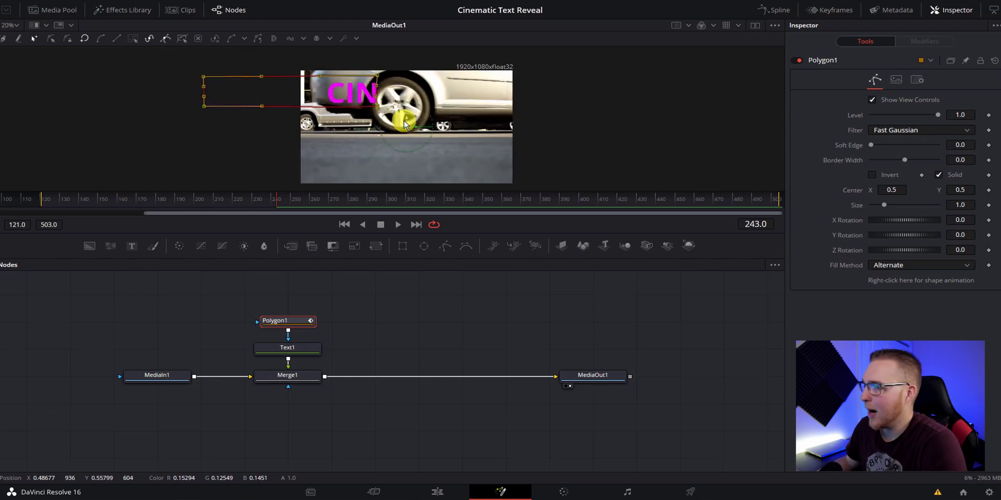
{"action": "scroll", "coordinate": [404, 123], "scroll_direction": "down", "scroll_amount": 2}
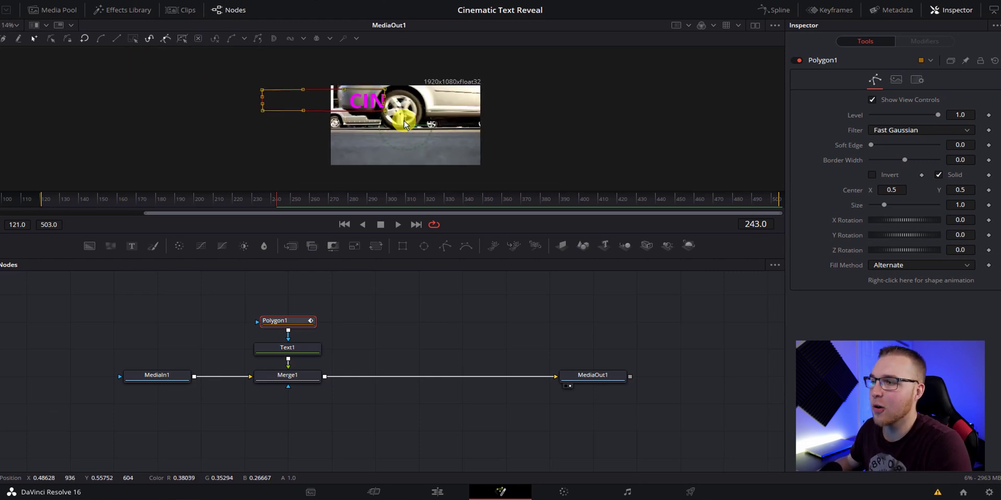
{"action": "scroll", "coordinate": [404, 123], "scroll_direction": "up", "scroll_amount": 3}
{"action": "scroll", "coordinate": [414, 151], "scroll_direction": "up", "scroll_amount": 2}
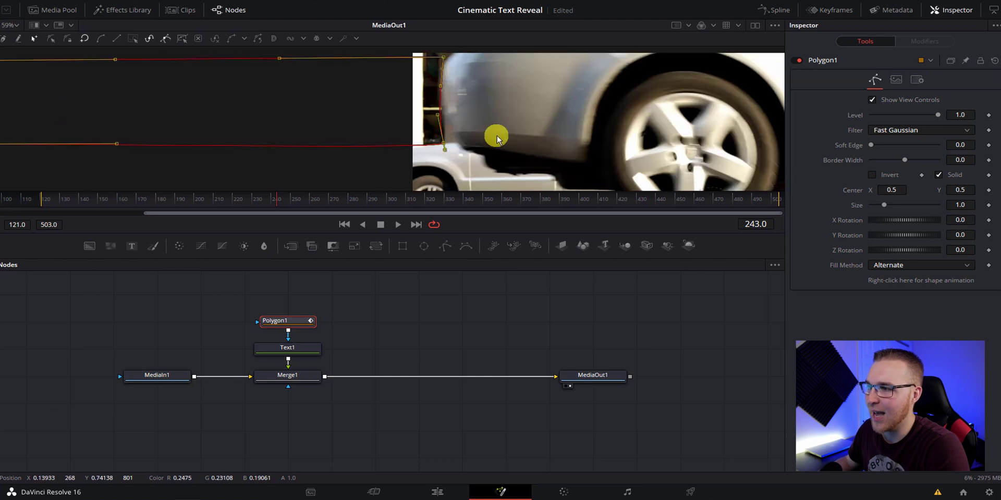
{"action": "scroll", "coordinate": [487, 149], "scroll_direction": "up", "scroll_amount": 2}
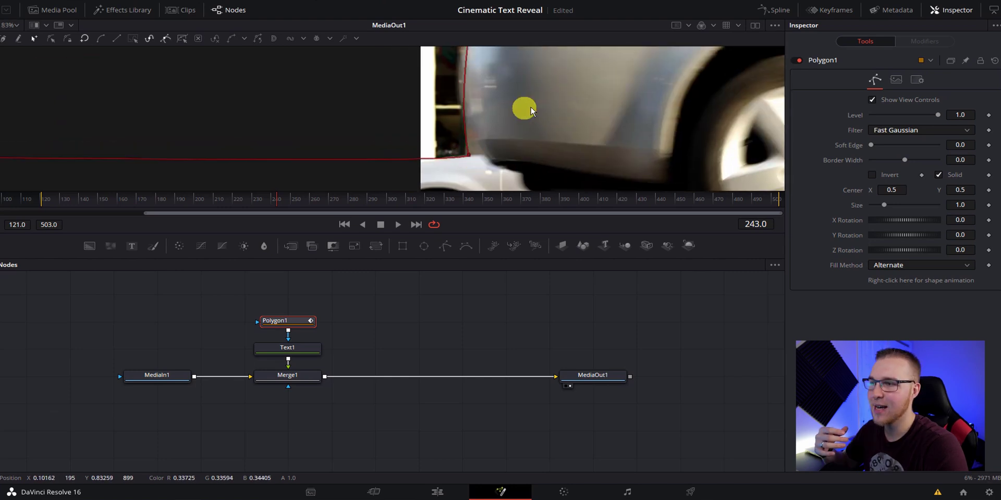
{"action": "scroll", "coordinate": [529, 105], "scroll_direction": "up", "scroll_amount": 1}
{"action": "left_click_drag", "start_coordinate": [529, 105], "coordinate": [527, 125]}
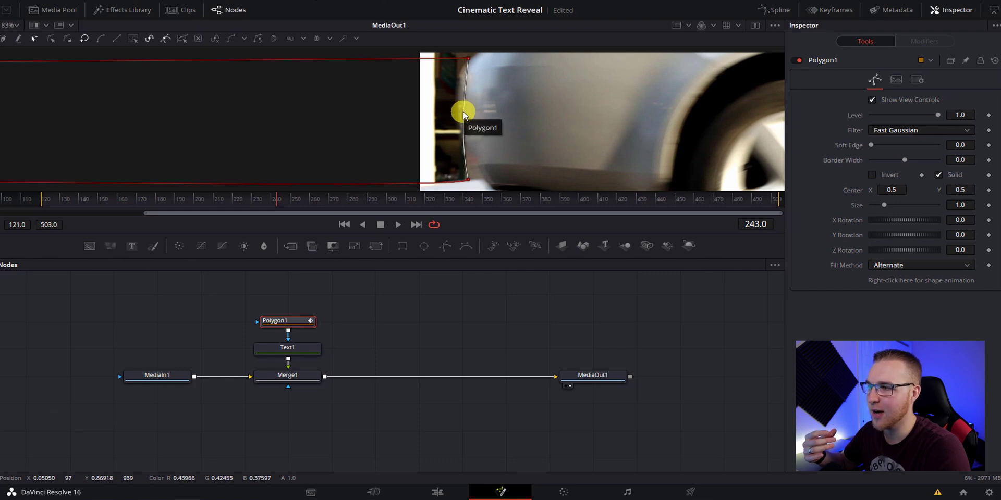
{"action": "left_click_drag", "start_coordinate": [464, 114], "coordinate": [462, 115]}
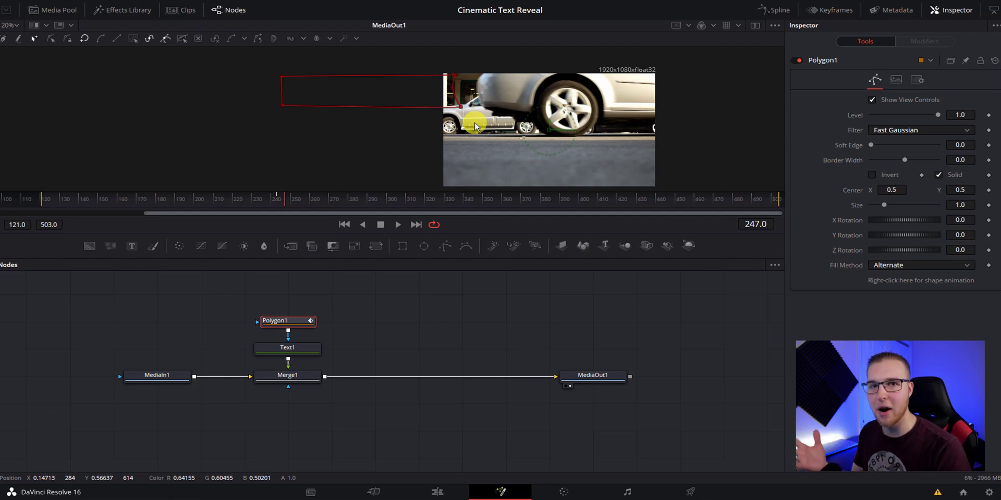
At frame 247, shift the mask points right to line up with the silver car's front.
{"action": "key", "text": "Left"}
{"action": "key", "text": "Left"}
{"action": "key", "text": "Left"}
{"action": "key", "text": "Left"}
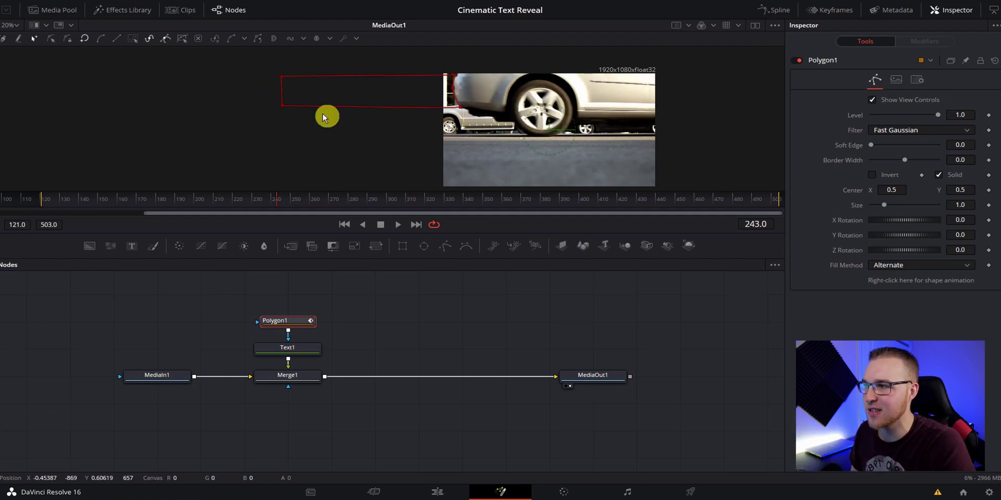
{"action": "key", "text": "Right"}
{"action": "key", "text": "Right"}
{"action": "key", "text": "Right"}
{"action": "key", "text": "Right"}
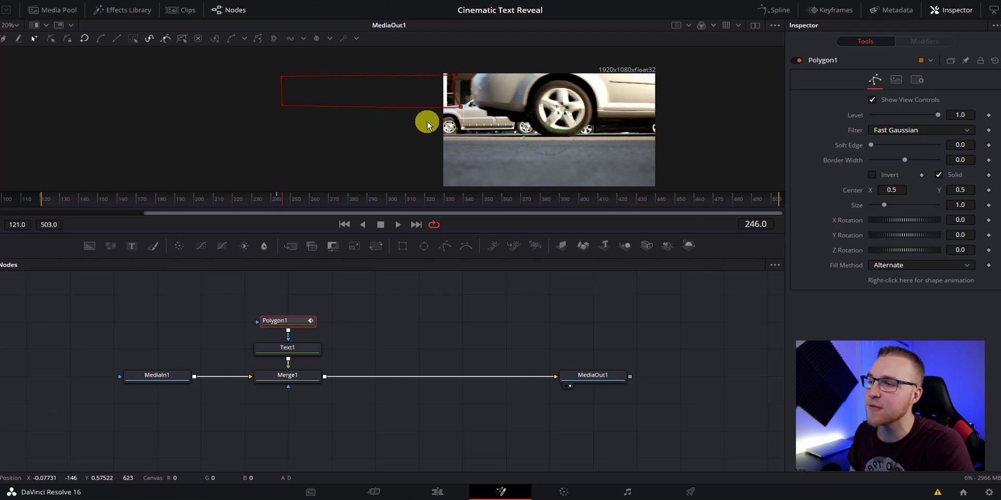
{"action": "scroll", "coordinate": [140, 120], "scroll_direction": "up", "scroll_amount": 2}
{"action": "left_click_drag", "start_coordinate": [139, 120], "coordinate": [478, 149]}
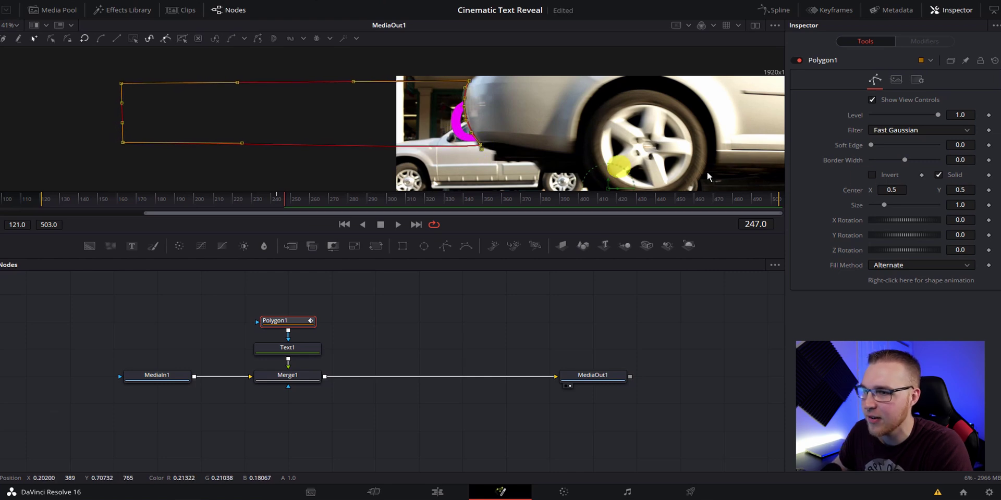
Set Polygon1's Soft Edge to 0.01.
{"action": "left_click_drag", "start_coordinate": [960, 148], "coordinate": [964, 146]}
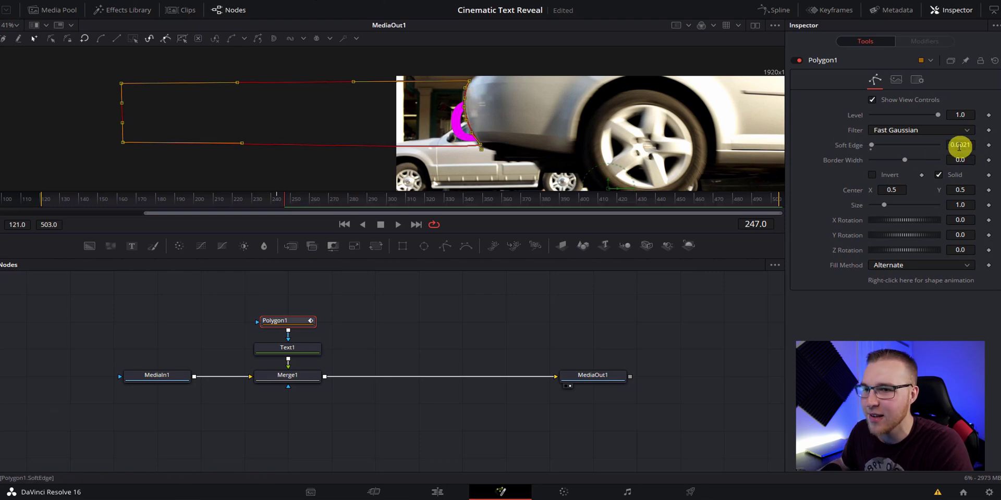
{"action": "mouse_move", "coordinate": [956, 148]}
{"action": "left_mouse_down"}
{"action": "mouse_move", "coordinate": [525, 141]}
{"action": "mouse_move", "coordinate": [961, 149]}
{"action": "left_mouse_up"}
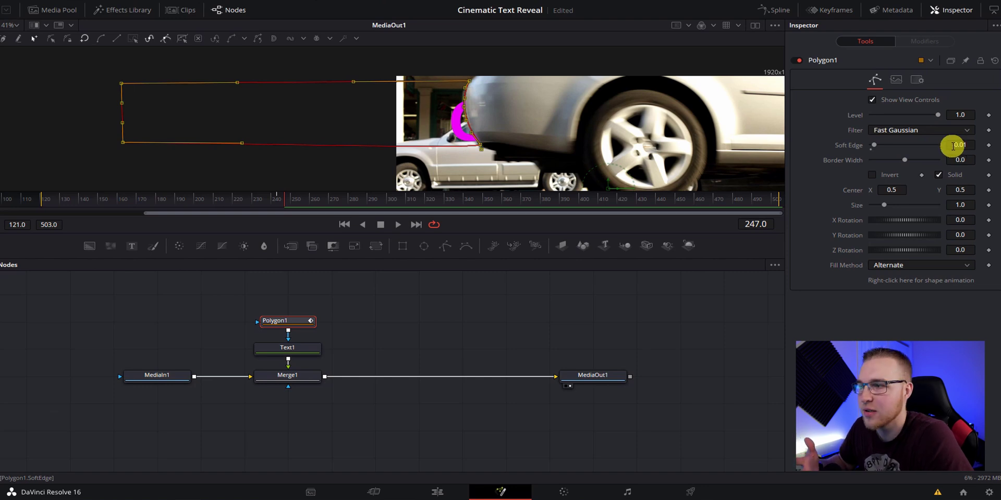
{"action": "scroll", "coordinate": [522, 130], "scroll_direction": "down", "scroll_amount": 2}
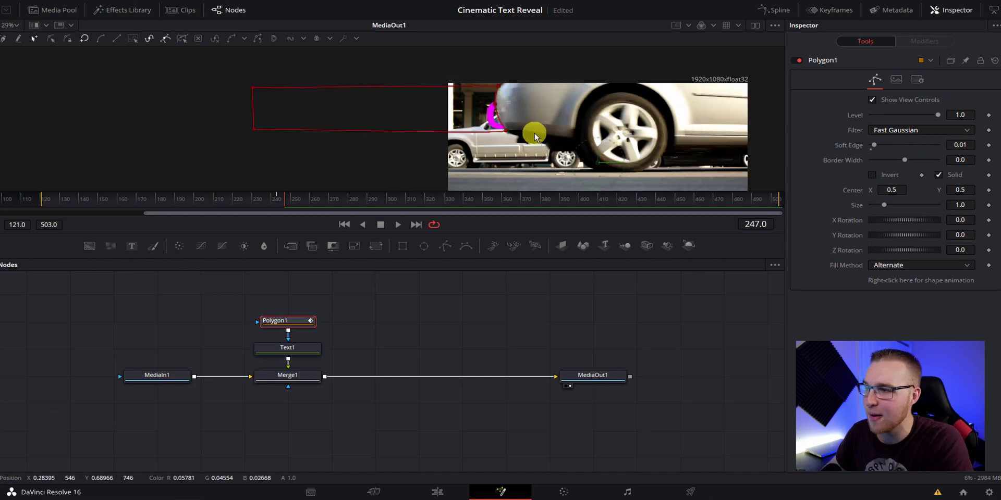
At frame 251, move all mask points right to reveal more of the title.
{"action": "key", "text": "Right"}
{"action": "key", "text": "Right"}
{"action": "key", "text": "Right"}
{"action": "key", "text": "Right"}
{"action": "left_click_drag", "start_coordinate": [547, 158], "coordinate": [202, 52]}
{"action": "left_click_drag", "start_coordinate": [253, 88], "coordinate": [284, 93]}
{"action": "scroll", "coordinate": [486, 118], "scroll_direction": "up", "scroll_amount": 3}
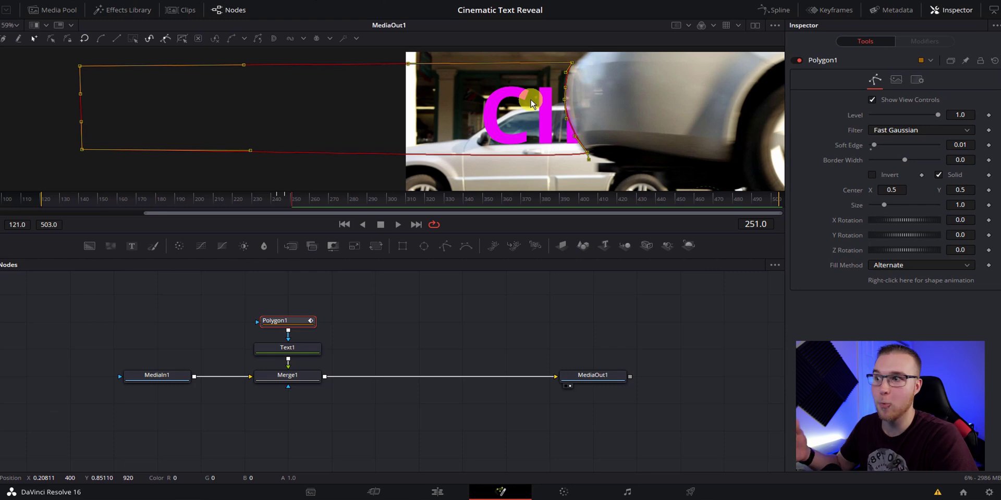
{"action": "scroll", "coordinate": [532, 104], "scroll_direction": "up", "scroll_amount": 2}
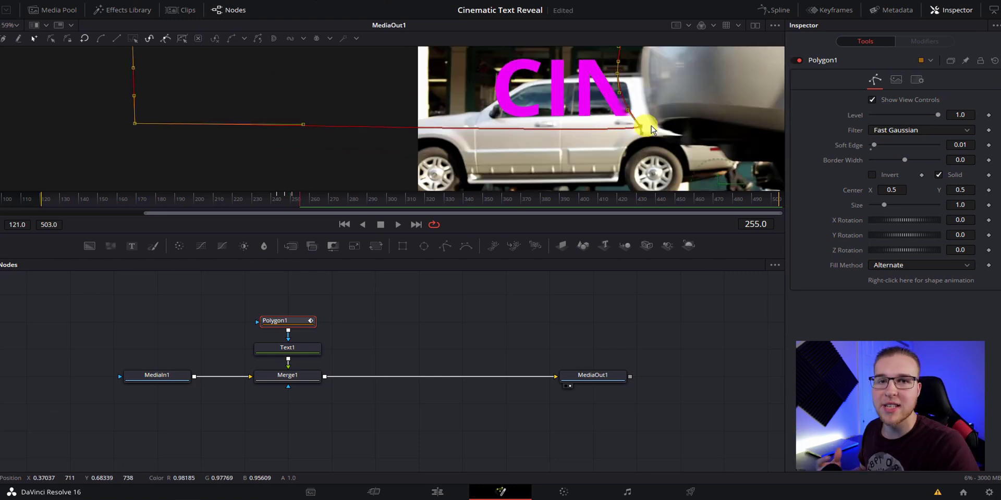
{"action": "scroll", "coordinate": [505, 60], "scroll_direction": "down", "scroll_amount": 4}
Check frames 270 and 285 for the full CINEMATIC reveal, then select Merge1.
{"action": "key", "text": "Right"}
{"action": "key", "text": "Right"}
{"action": "key", "text": "Right"}
{"action": "key", "text": "Right"}
{"action": "key", "text": "Right"}
{"action": "key", "text": "Right"}
{"action": "key", "text": "Right"}
{"action": "key", "text": "Right"}
{"action": "key", "text": "Right"}
{"action": "key", "text": "Right"}
{"action": "scroll", "coordinate": [670, 127], "scroll_direction": "up", "scroll_amount": 3}
{"action": "scroll", "coordinate": [704, 49], "scroll_direction": "down", "scroll_amount": 4}
{"action": "key", "text": "Right"}
{"action": "key", "text": "Right"}
{"action": "key", "text": "Right"}
{"action": "key", "text": "Right"}
{"action": "key", "text": "Right"}
{"action": "key", "text": "Right"}
{"action": "key", "text": "Right"}
{"action": "key", "text": "Right"}
{"action": "key", "text": "Right"}
{"action": "key", "text": "Right"}
{"action": "key", "text": "Right"}
{"action": "key", "text": "Right"}
{"action": "key", "text": "Right"}
{"action": "key", "text": "Right"}
{"action": "key", "text": "Right"}
{"action": "scroll", "coordinate": [677, 104], "scroll_direction": "up", "scroll_amount": 3}
{"action": "scroll", "coordinate": [630, 111], "scroll_direction": "down", "scroll_amount": 4}
{"action": "left_click", "coordinate": [287, 376]}
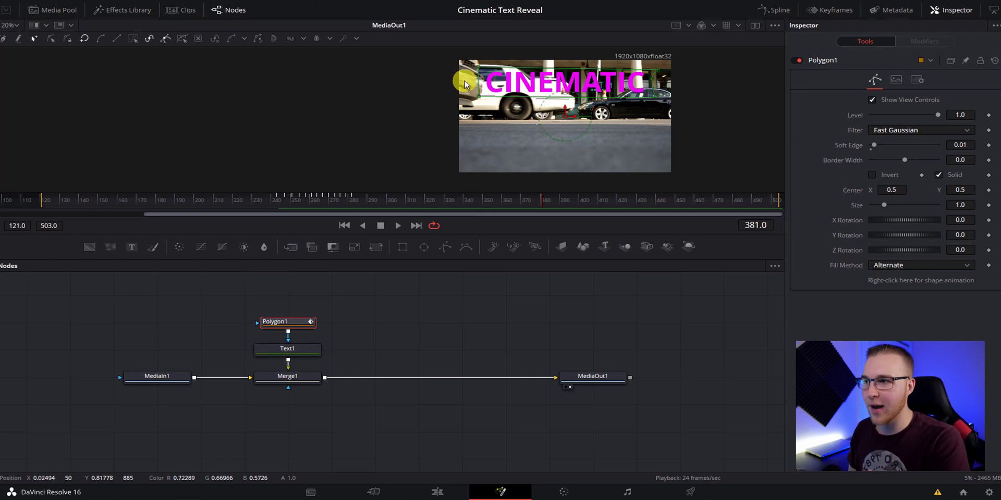
{"action": "scroll", "coordinate": [466, 84], "scroll_direction": "up", "scroll_amount": 3}
{"action": "key", "text": "Right"}
{"action": "key", "text": "Right"}
{"action": "key", "text": "Right"}
{"action": "key", "text": "Right"}
{"action": "key", "text": "Right"}
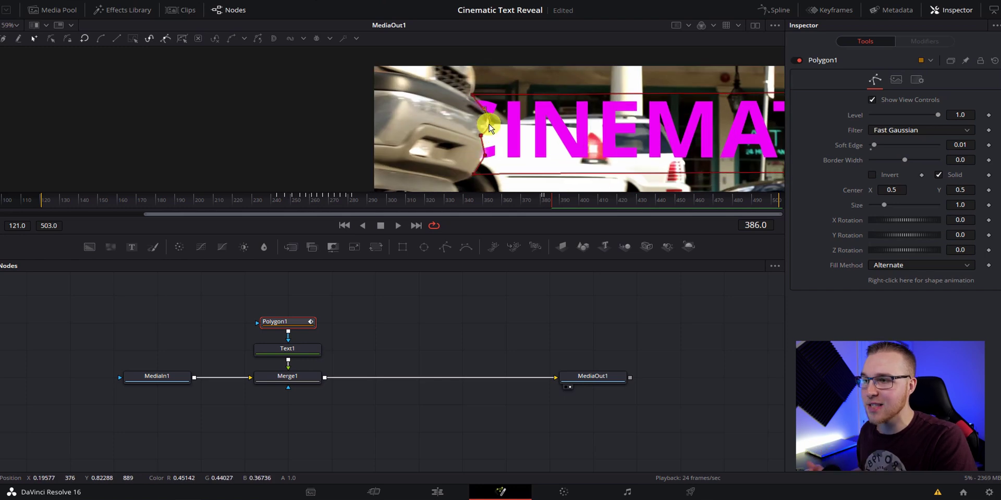
{"action": "scroll", "coordinate": [485, 127], "scroll_direction": "up", "scroll_amount": 2}
{"action": "key", "text": "Right"}
{"action": "key", "text": "Right"}
{"action": "key", "text": "Right"}
{"action": "key", "text": "Right"}
{"action": "scroll", "coordinate": [469, 109], "scroll_direction": "up", "scroll_amount": 2}
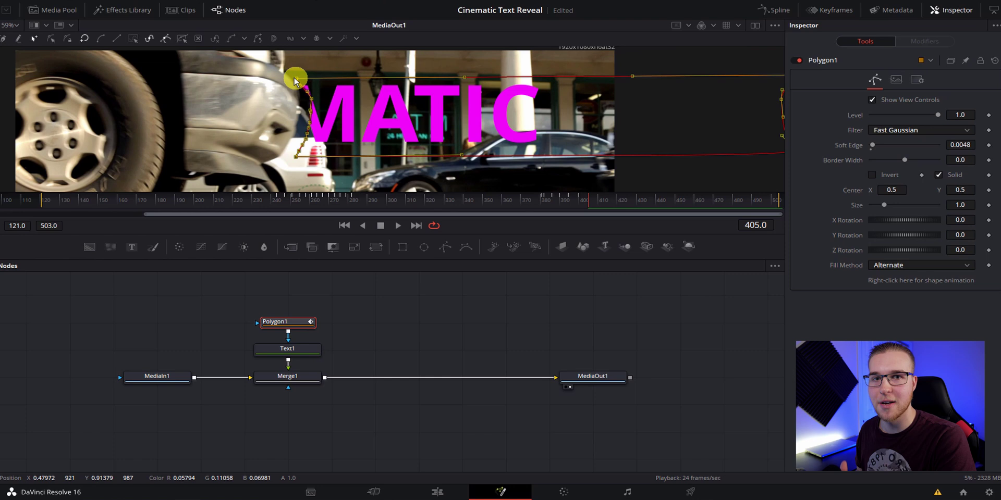
{"action": "key", "text": "Right"}
{"action": "key", "text": "Right"}
{"action": "key", "text": "Right"}
{"action": "key", "text": "Right"}
{"action": "key", "text": "Right"}
{"action": "key", "text": "Right"}
{"action": "key", "text": "Right"}
{"action": "key", "text": "Right"}
{"action": "key", "text": "Right"}
{"action": "key", "text": "Right"}
{"action": "key", "text": "Right"}
{"action": "key", "text": "Right"}
{"action": "key", "text": "Right"}
{"action": "key", "text": "Right"}
{"action": "key", "text": "Right"}
{"action": "key", "text": "Right"}
{"action": "key", "text": "Right"}
{"action": "key", "text": "Right"}
{"action": "key", "text": "Right"}
{"action": "key", "text": "Right"}
{"action": "scroll", "coordinate": [397, 98], "scroll_direction": "down", "scroll_amount": 3}
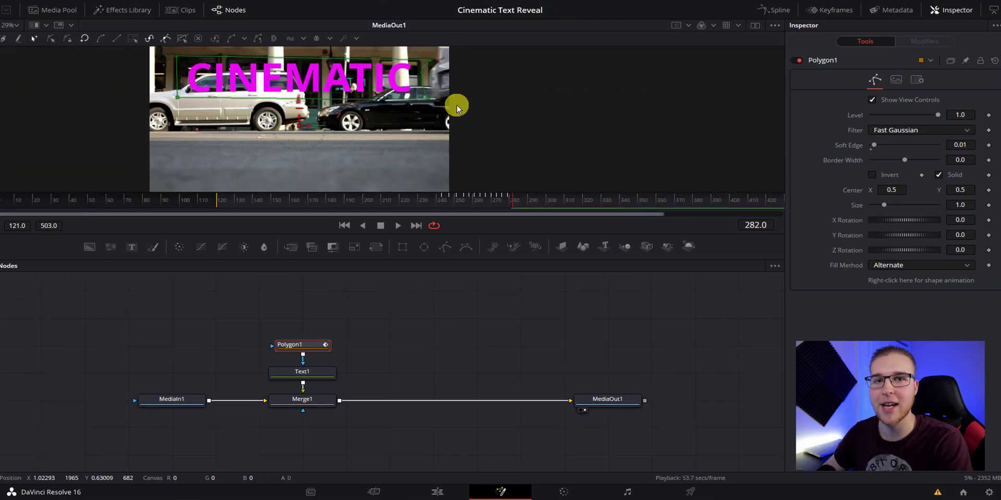
Insert a second polygon mask, Polygon2, after Polygon1.
{"action": "left_click_drag", "start_coordinate": [516, 197], "coordinate": [606, 209]}
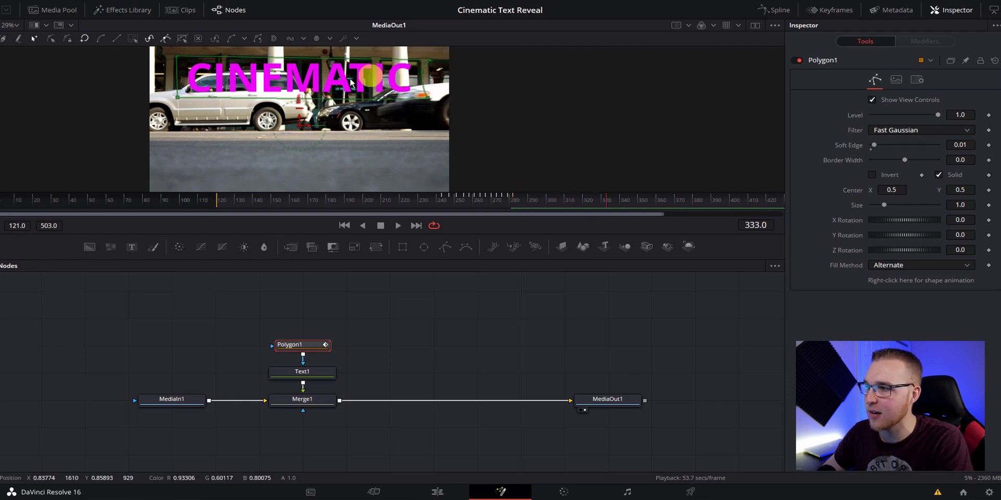
{"action": "left_click", "coordinate": [316, 346]}
{"action": "left_click", "coordinate": [316, 346]}
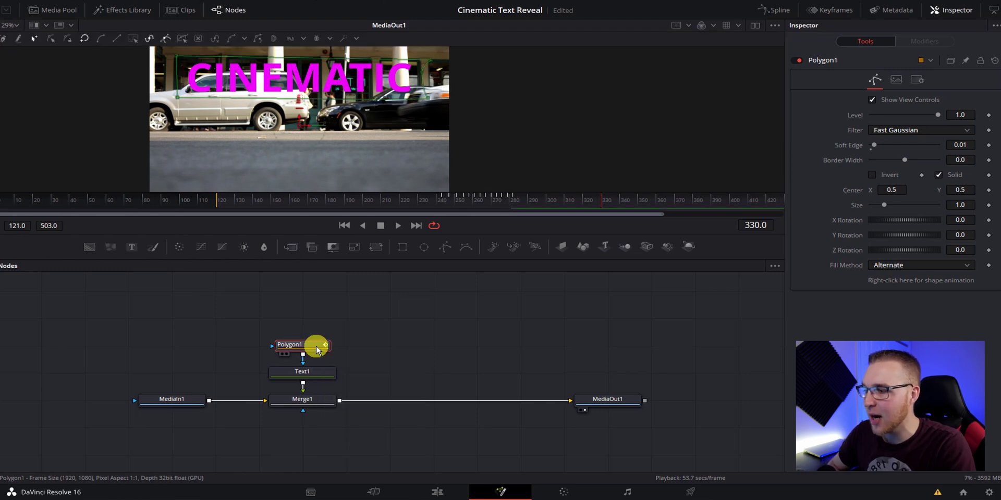
{"action": "left_click", "coordinate": [445, 247]}
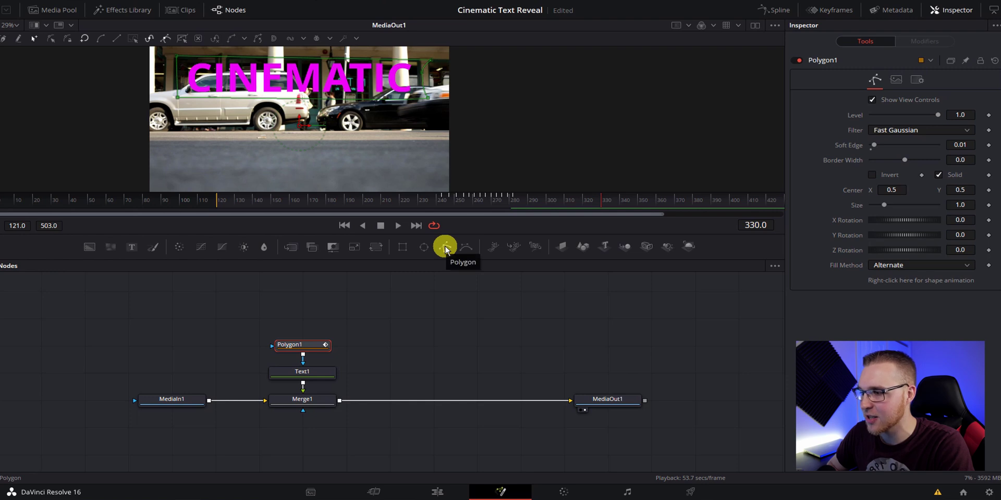
{"action": "left_click", "coordinate": [445, 247]}
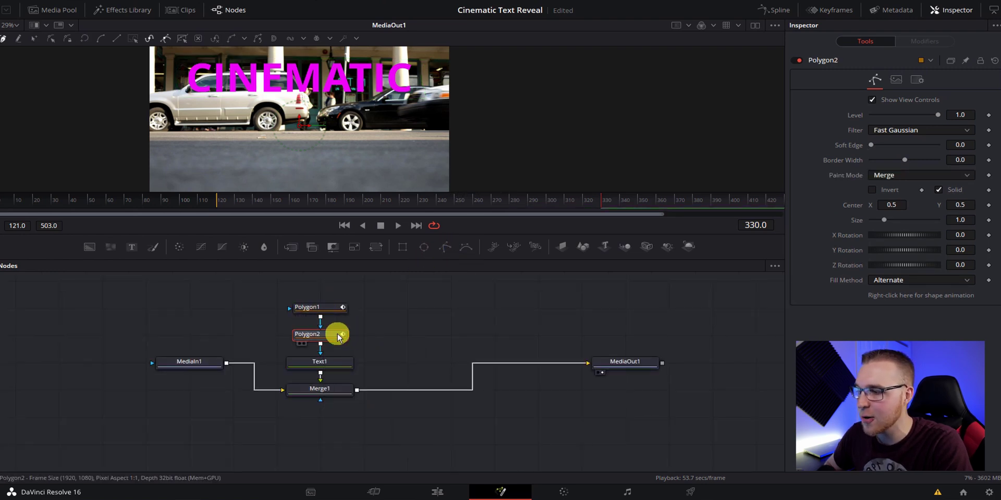
Set Polygon2's Paint Mode to Subtract and go to frame 363.
{"action": "left_click", "coordinate": [912, 178]}
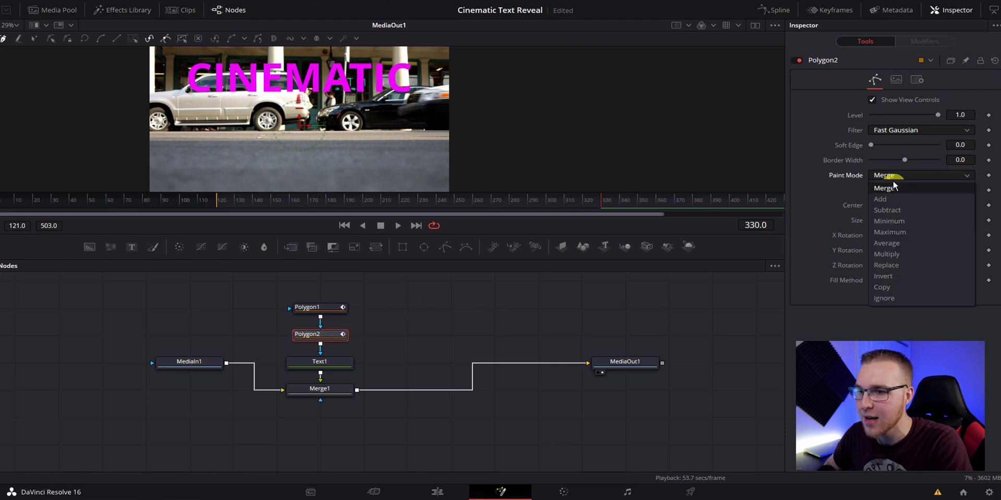
{"action": "left_click", "coordinate": [890, 210]}
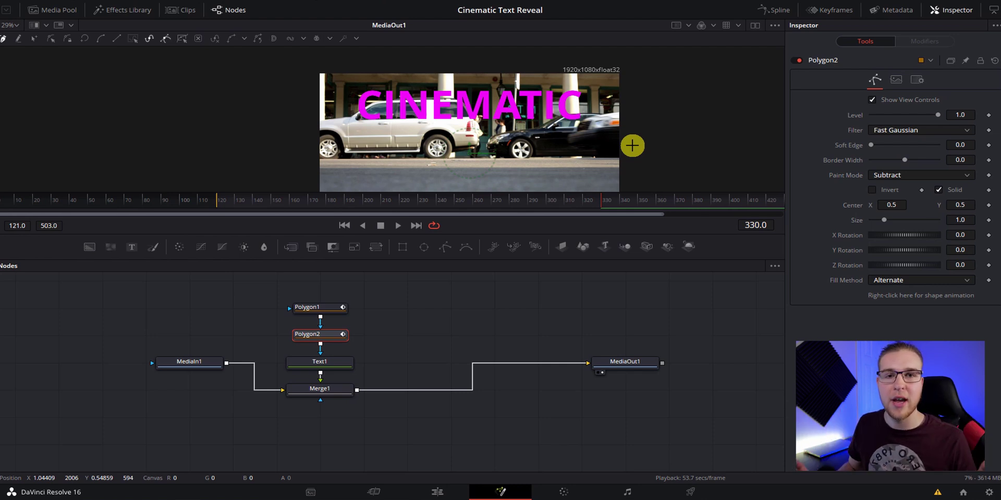
{"action": "key", "text": "space"}
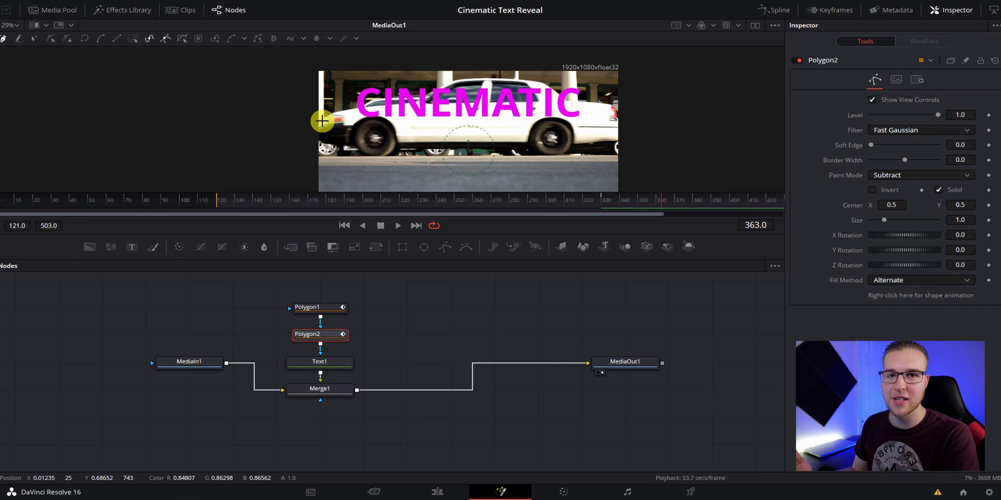
Trace Polygon2 around the white car's outline at frame 363, closing it on the first point.
{"action": "scroll", "coordinate": [321, 121], "scroll_direction": "up", "scroll_amount": 3}
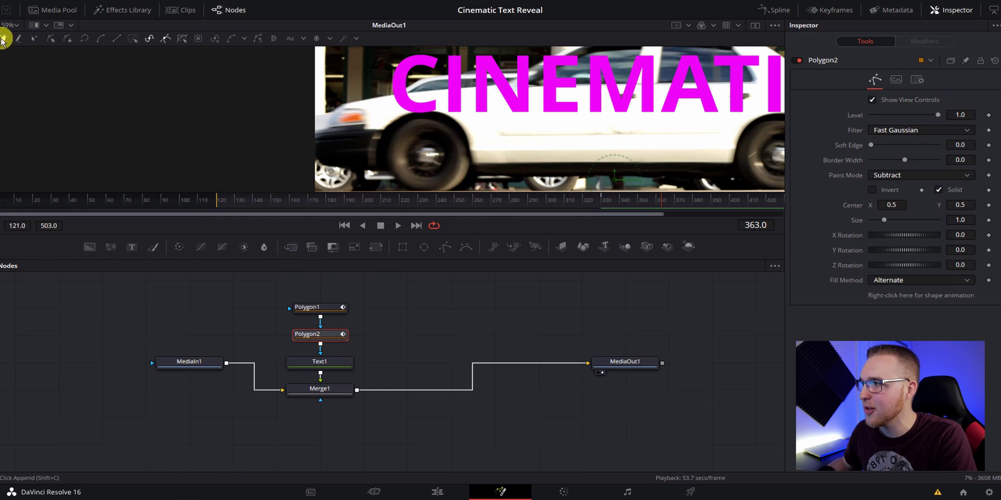
{"action": "scroll", "coordinate": [631, 112], "scroll_direction": "down", "scroll_amount": 3}
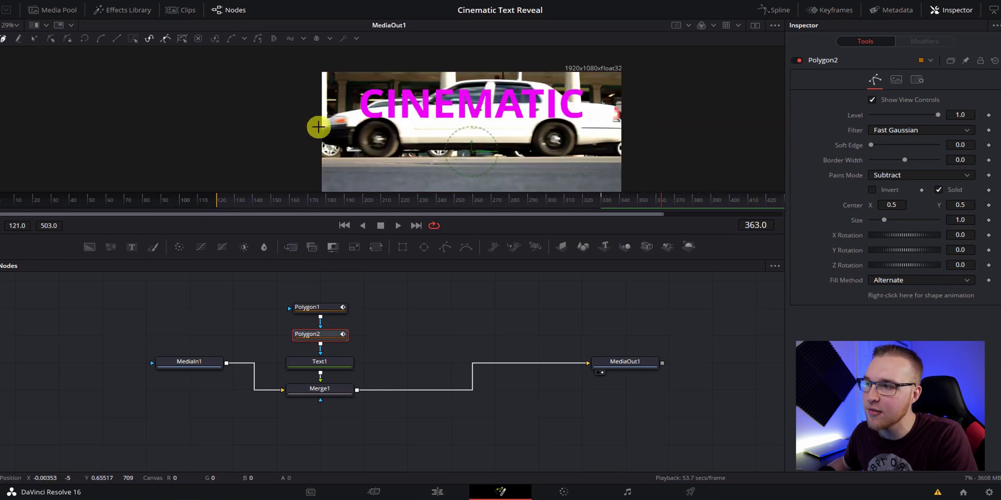
{"action": "scroll", "coordinate": [319, 125], "scroll_direction": "up", "scroll_amount": 3}
{"action": "left_click_drag", "start_coordinate": [529, 108], "coordinate": [485, 115]}
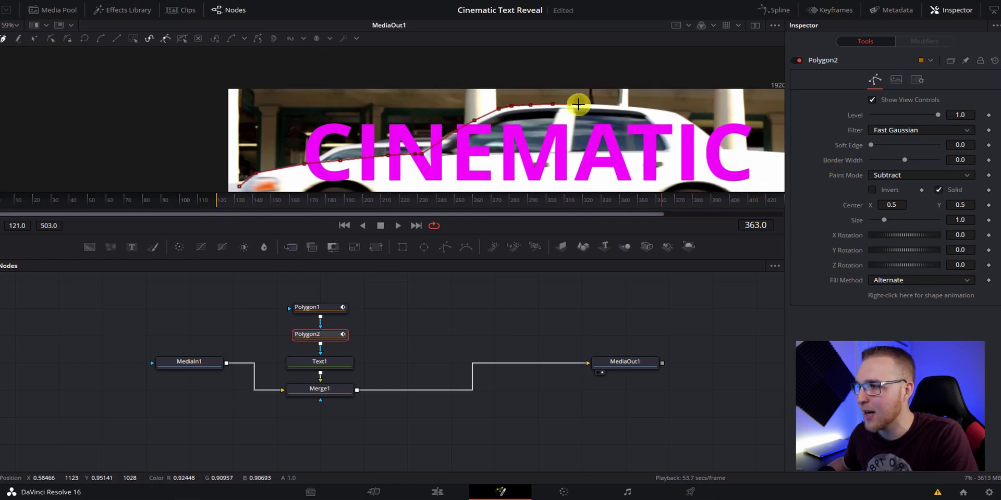
{"action": "left_click", "coordinate": [677, 134]}
{"action": "left_click", "coordinate": [766, 146]}
{"action": "left_click", "coordinate": [681, 94]}
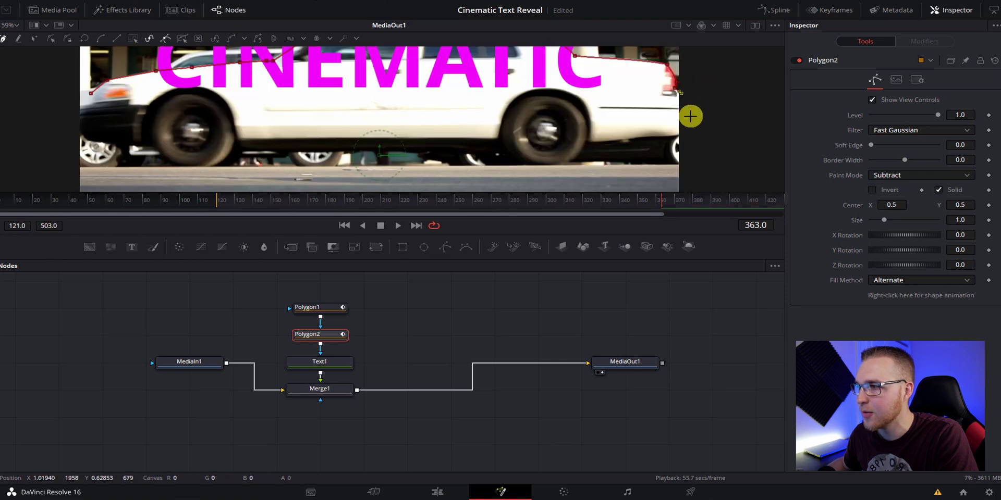
{"action": "left_click", "coordinate": [680, 94]}
{"action": "scroll", "coordinate": [676, 145], "scroll_direction": "down", "scroll_amount": 2}
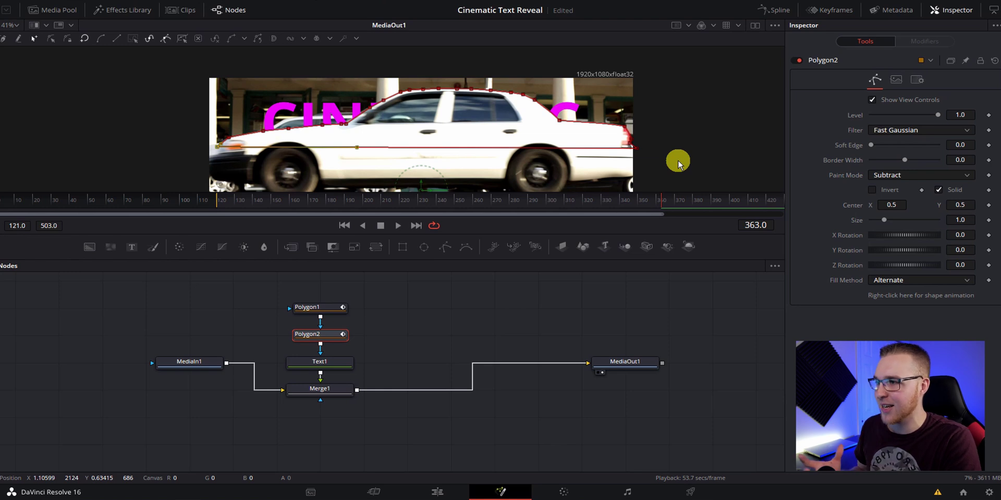
Reposition Polygon2 on the white car at frames 352, 344 and 334, then return to 363.
{"action": "left_click", "coordinate": [638, 201]}
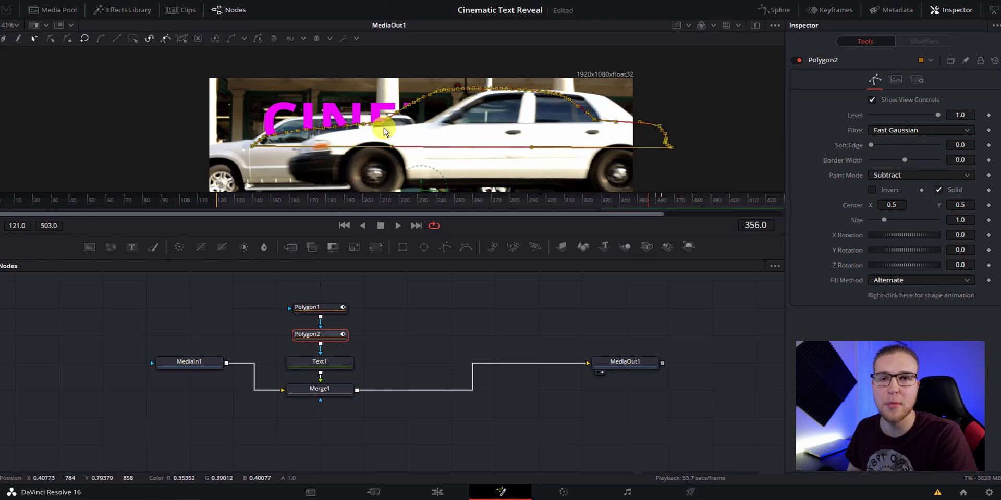
{"action": "scroll", "coordinate": [444, 128], "scroll_direction": "up", "scroll_amount": 4}
{"action": "key", "text": "Left"}
{"action": "key", "text": "Left"}
{"action": "key", "text": "Left"}
{"action": "key", "text": "Left"}
{"action": "key", "text": "Left"}
{"action": "key", "text": "Left"}
{"action": "key", "text": "Left"}
{"action": "key", "text": "Left"}
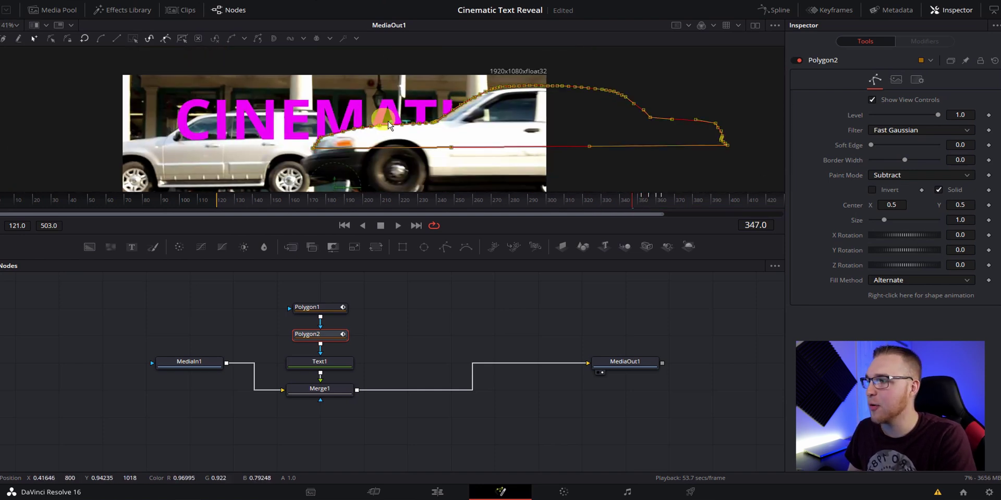
{"action": "key", "text": "Left"}
{"action": "key", "text": "Left"}
{"action": "key", "text": "Left"}
{"action": "key", "text": "Left"}
{"action": "key", "text": "Left"}
{"action": "key", "text": "Left"}
{"action": "key", "text": "Left"}
{"action": "key", "text": "Left"}
{"action": "key", "text": "Left"}
{"action": "key", "text": "Left"}
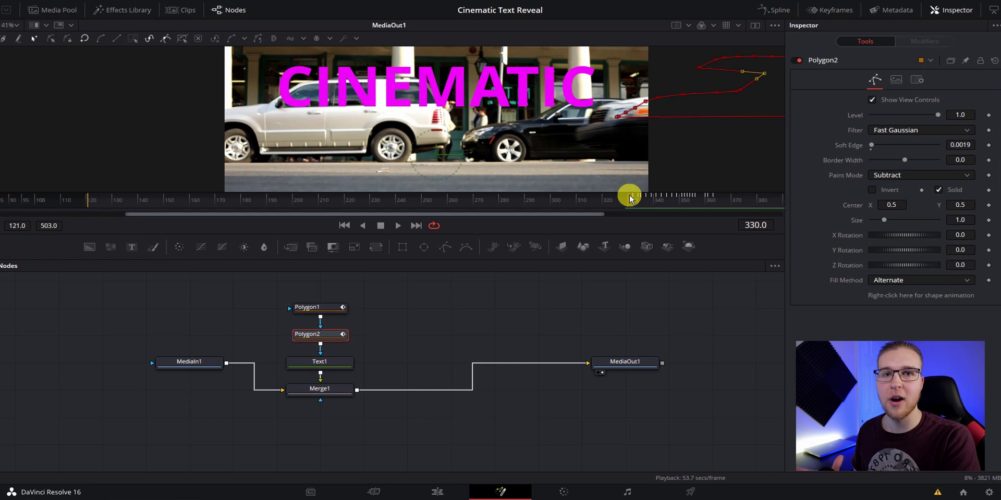
{"action": "left_click_drag", "start_coordinate": [630, 198], "coordinate": [713, 200]}
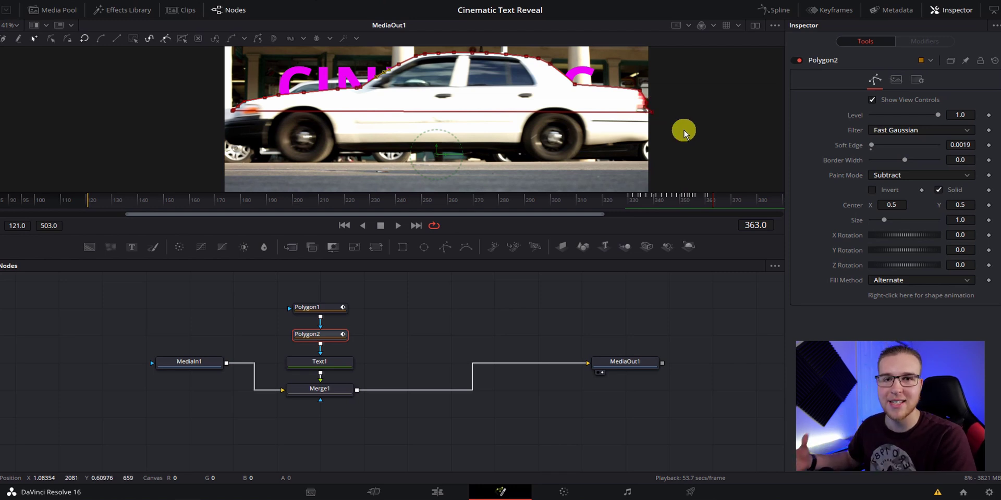
Step forward through frames 369, 373 and 387, keeping Polygon2 on the white car.
{"action": "scroll", "coordinate": [683, 129], "scroll_direction": "up", "scroll_amount": 3}
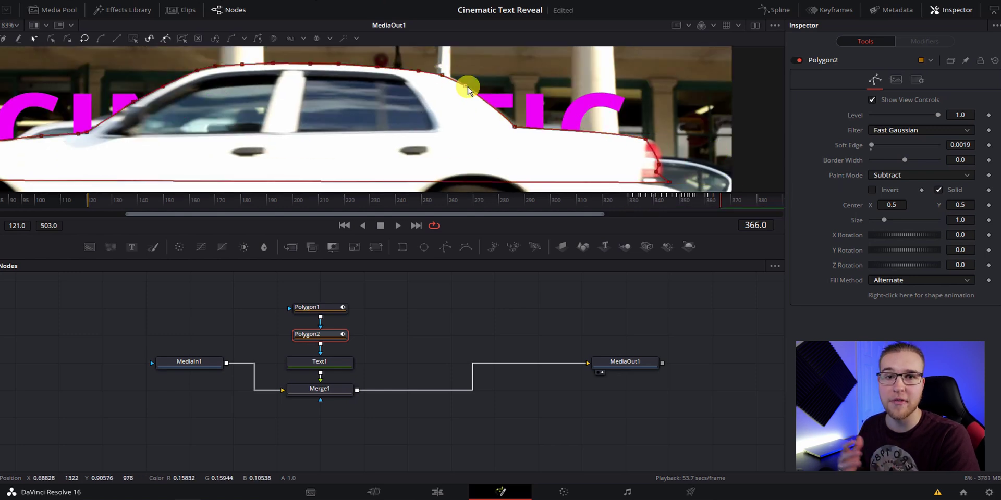
{"action": "key", "text": "Right"}
{"action": "key", "text": "Right"}
{"action": "key", "text": "Right"}
{"action": "key", "text": "Right"}
{"action": "key", "text": "Right"}
{"action": "key", "text": "Right"}
{"action": "scroll", "coordinate": [516, 128], "scroll_direction": "up", "scroll_amount": 5}
{"action": "key", "text": "Right"}
{"action": "key", "text": "Right"}
{"action": "key", "text": "Right"}
{"action": "key", "text": "Right"}
{"action": "scroll", "coordinate": [674, 151], "scroll_direction": "down", "scroll_amount": 5}
{"action": "key", "text": "Right"}
{"action": "key", "text": "Right"}
{"action": "key", "text": "Right"}
{"action": "key", "text": "Right"}
{"action": "key", "text": "Right"}
{"action": "key", "text": "Right"}
{"action": "key", "text": "Right"}
{"action": "key", "text": "Right"}
{"action": "key", "text": "Right"}
{"action": "key", "text": "Right"}
{"action": "key", "text": "Right"}
{"action": "key", "text": "Right"}
{"action": "key", "text": "Right"}
{"action": "key", "text": "Right"}
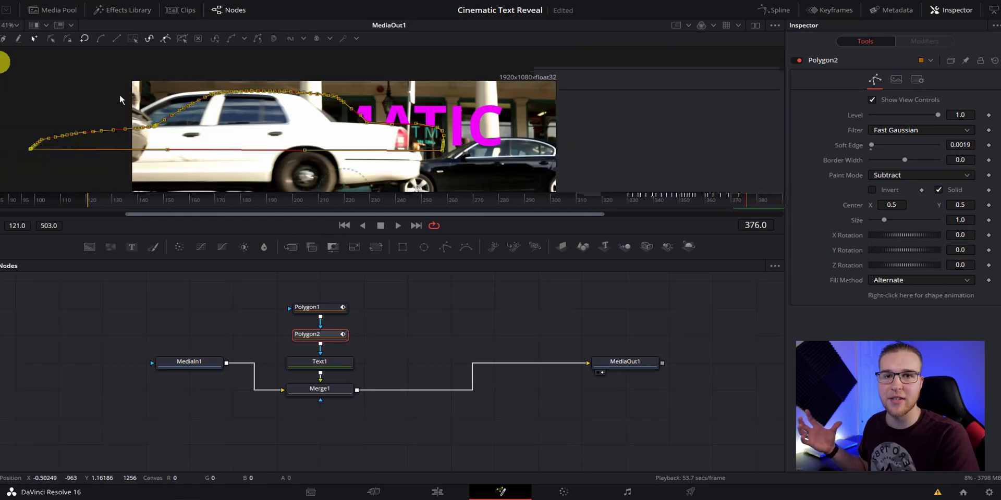